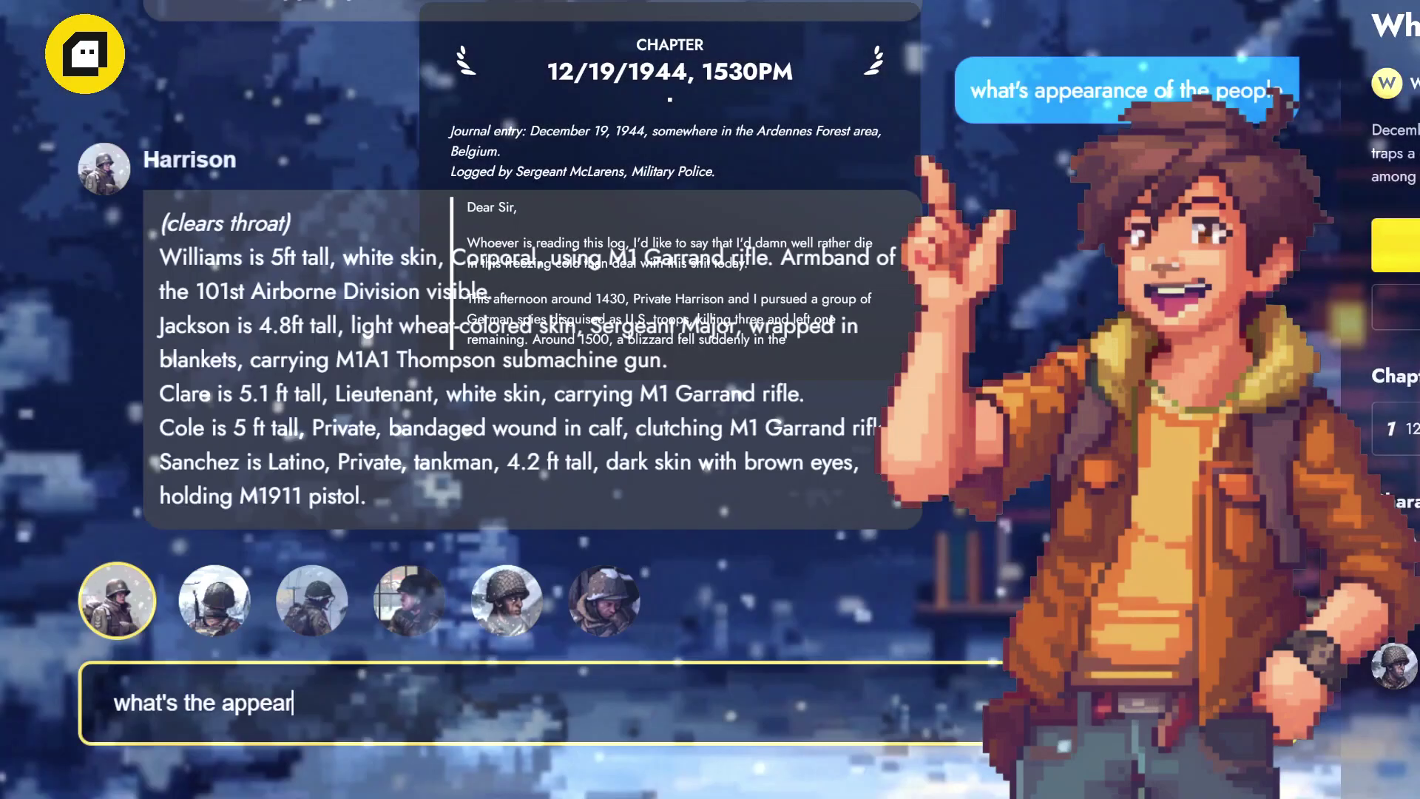
- Ask about everyone's appearance, greet Fleur with 'hello', and pick 'body 2' in the horror game
text(ance of the pe)
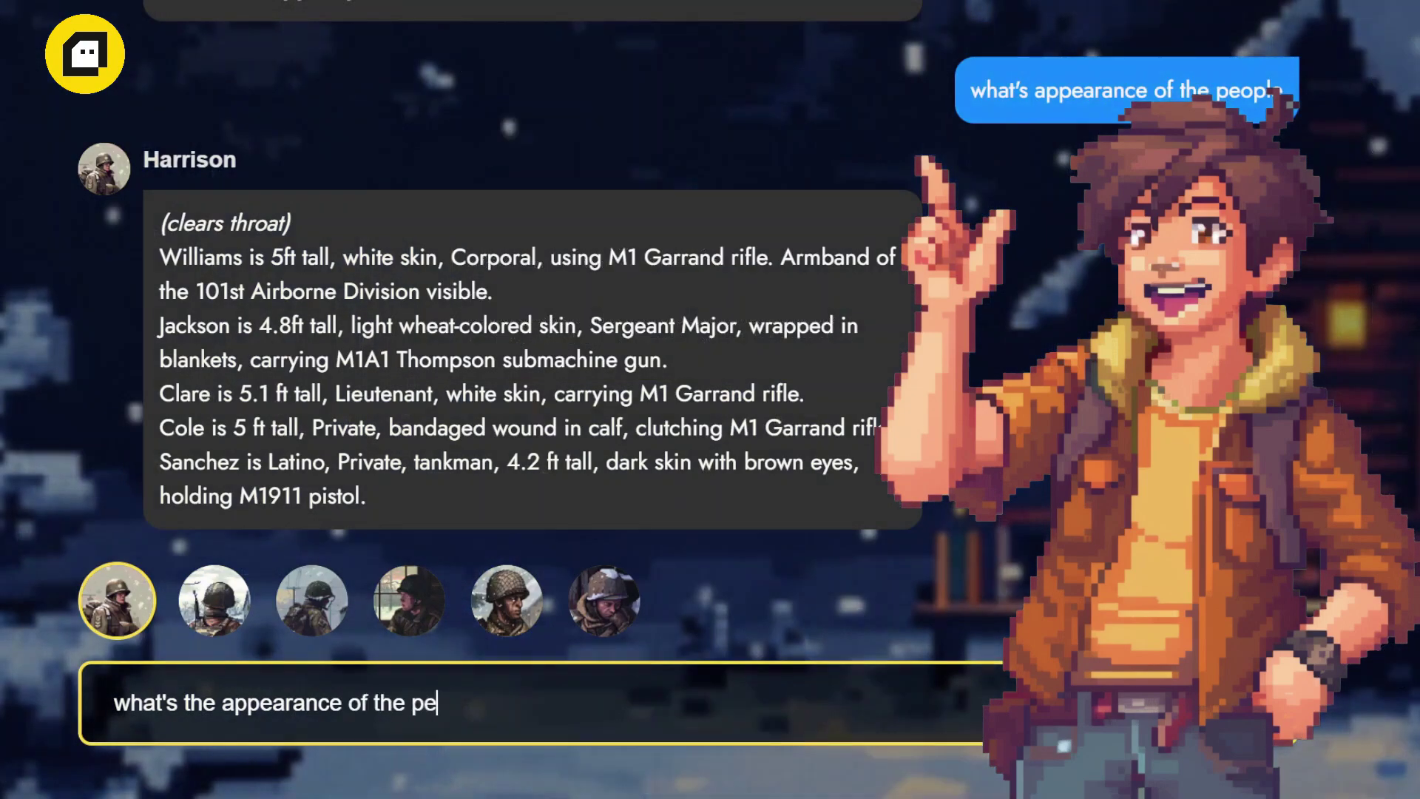
key(Return)
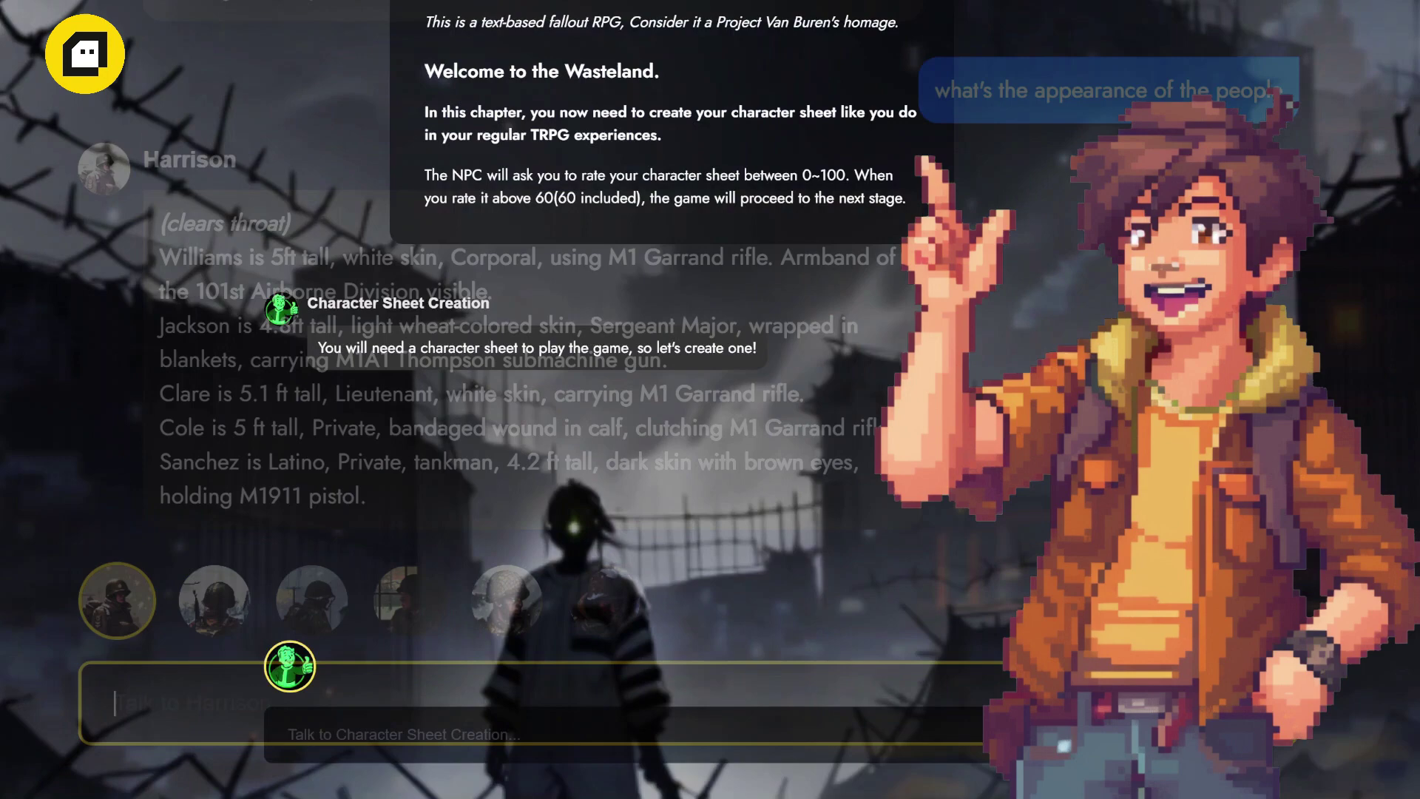
text(Test)
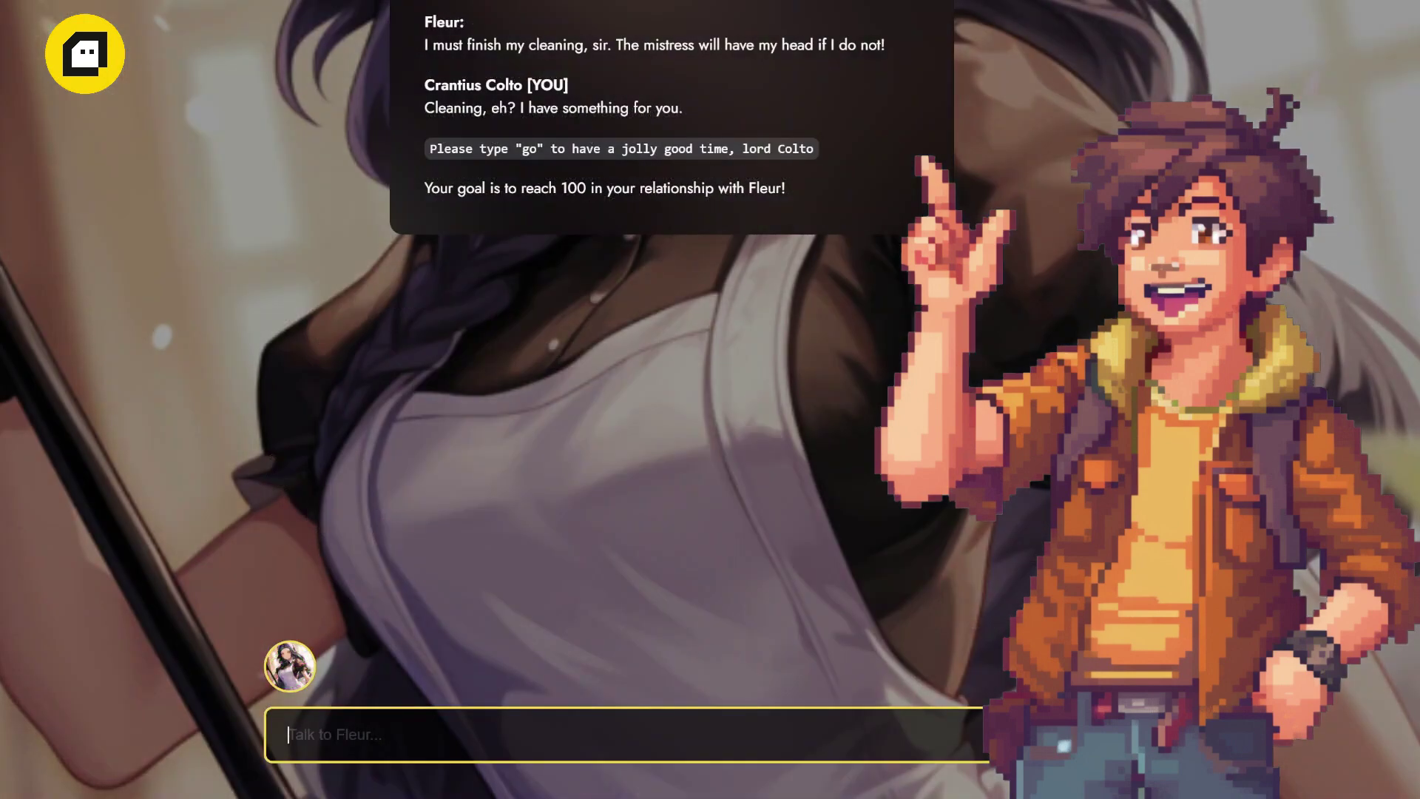
text(hello)
key(Return)
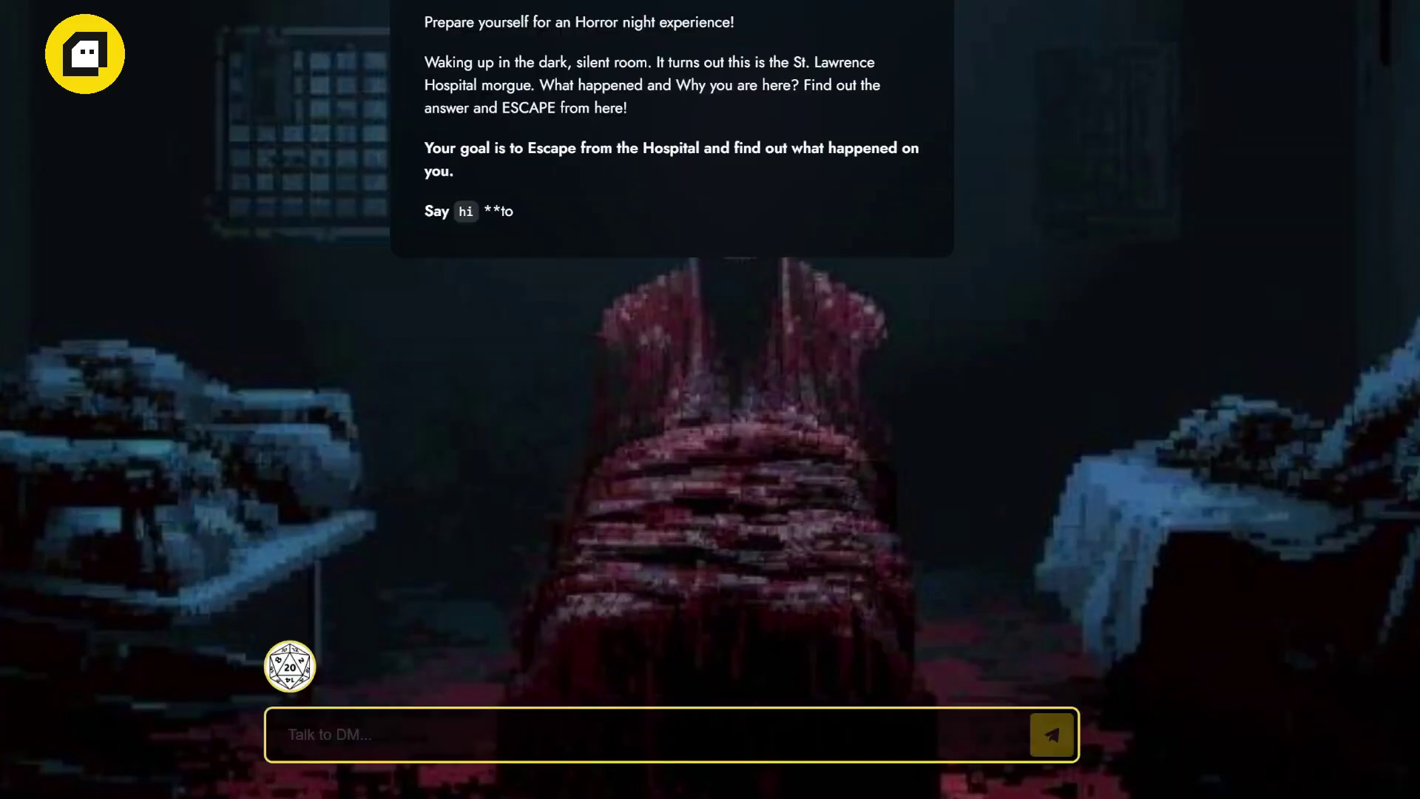
text(bo)
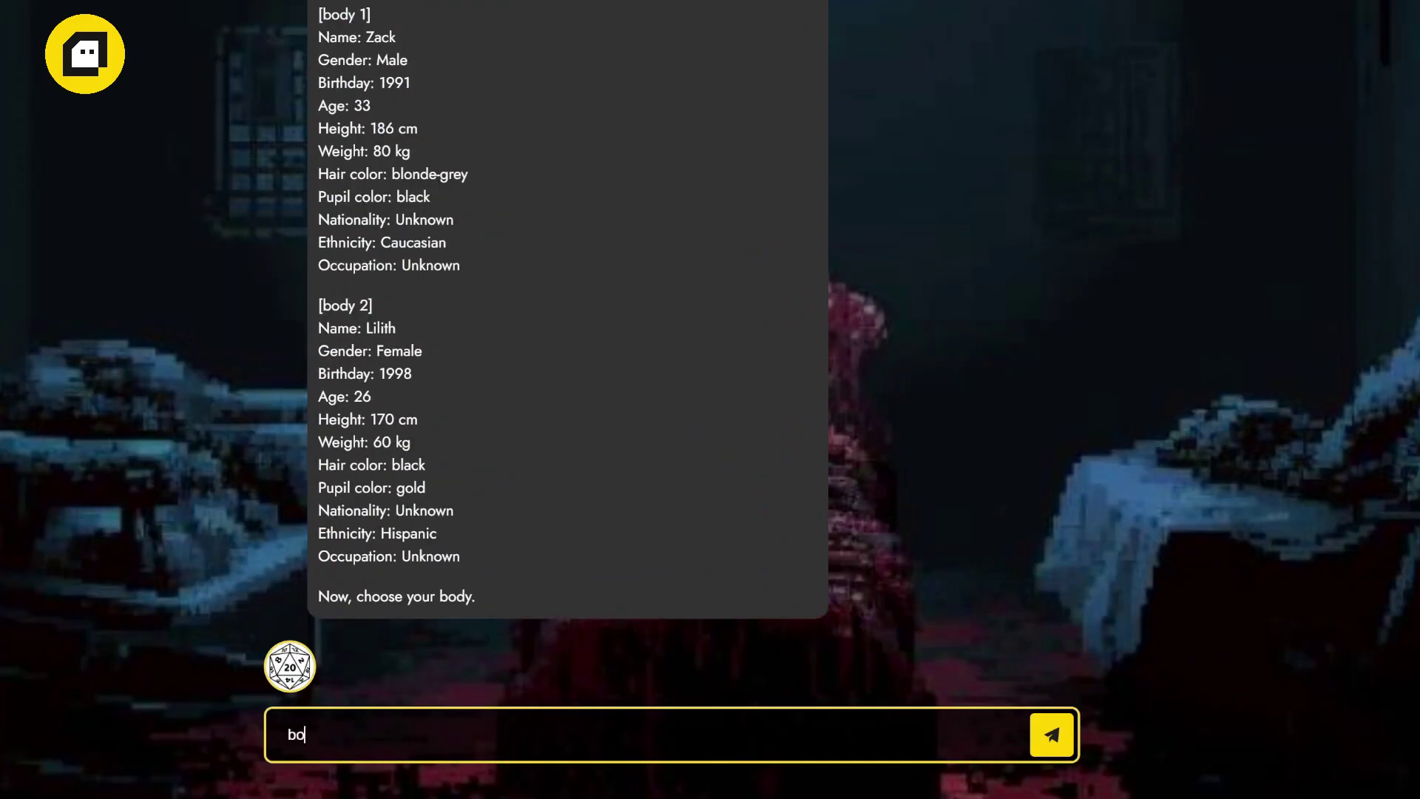
text(dy 2)
key(Return)
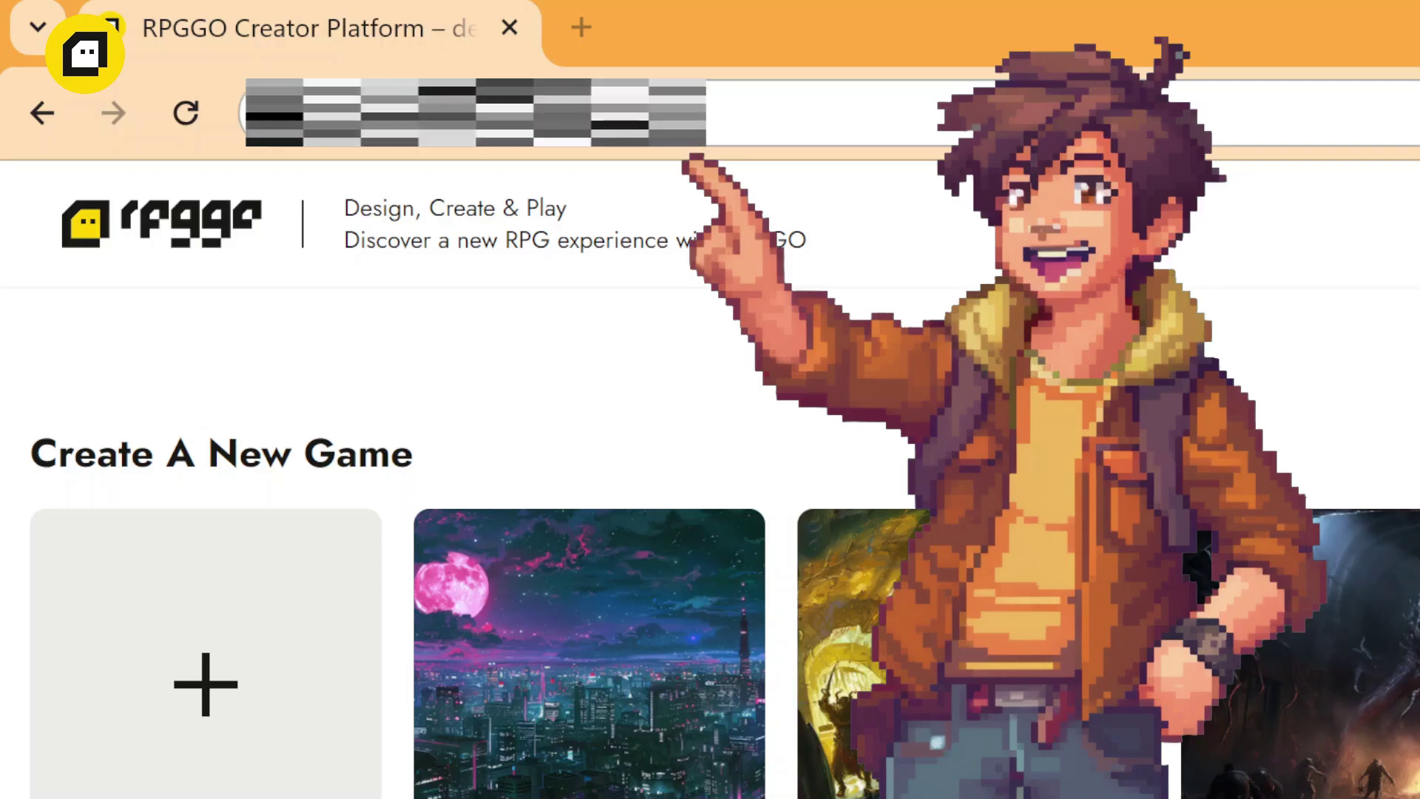
key(ctrl+l)
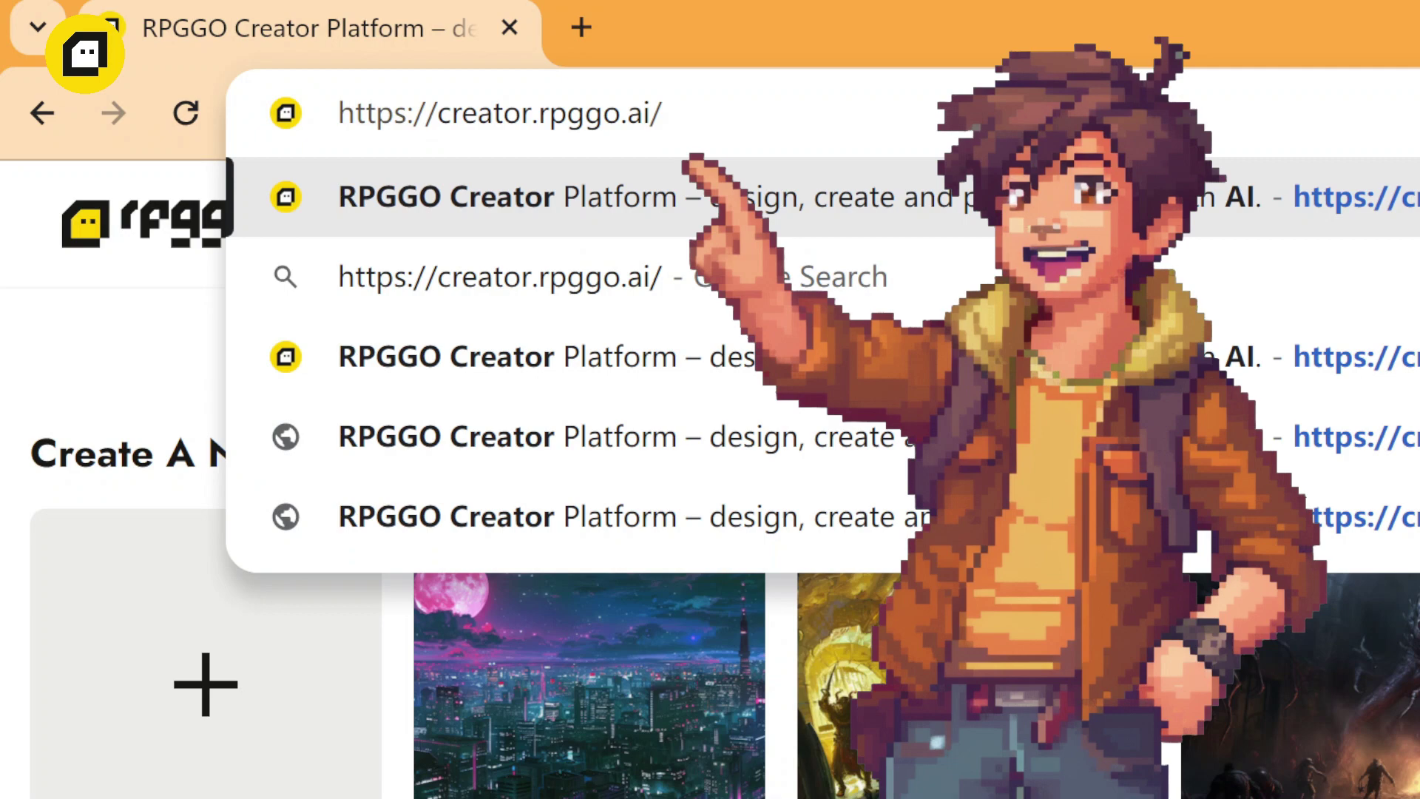
key(Return)
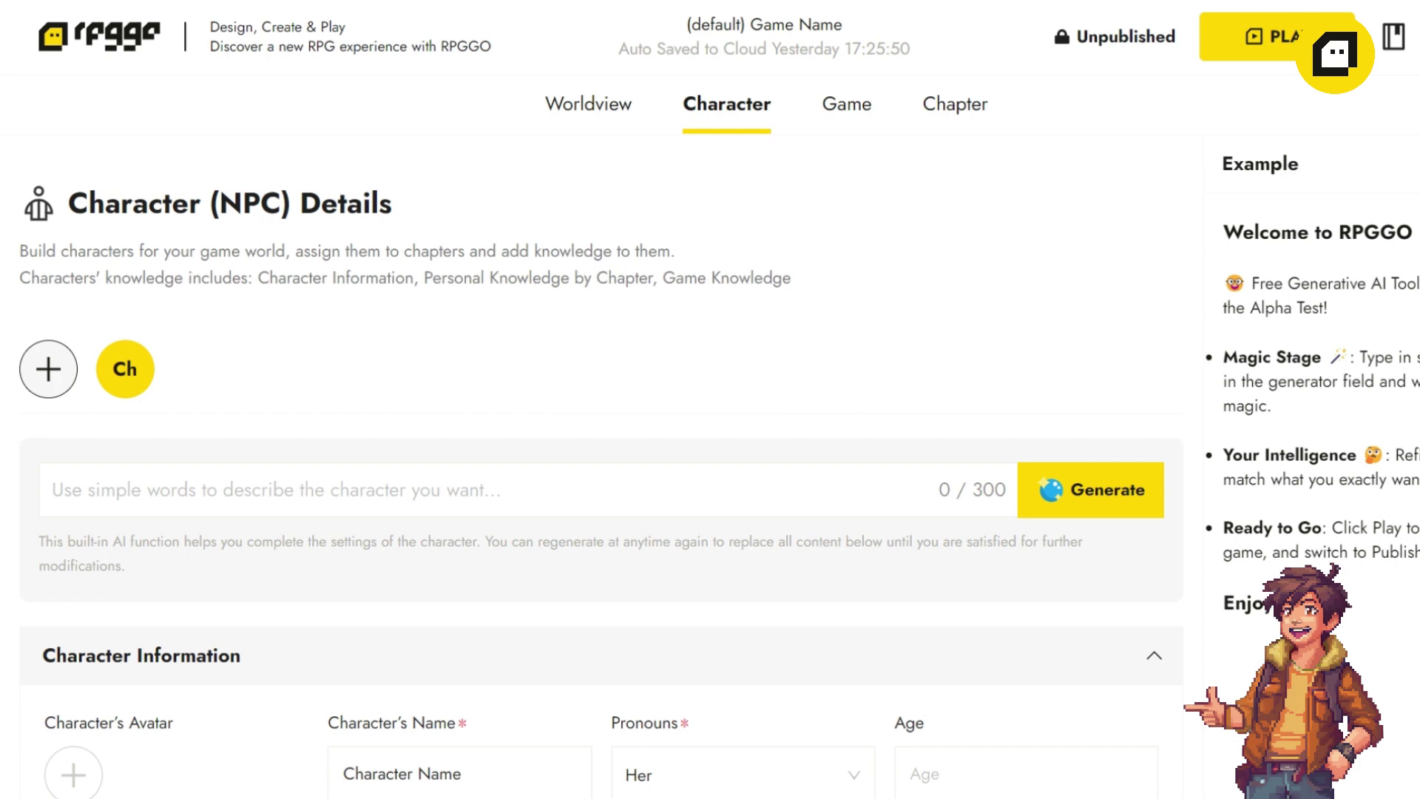
- Keep the character's pronouns as Her in Character Information
scroll(592, 444, down, 5)
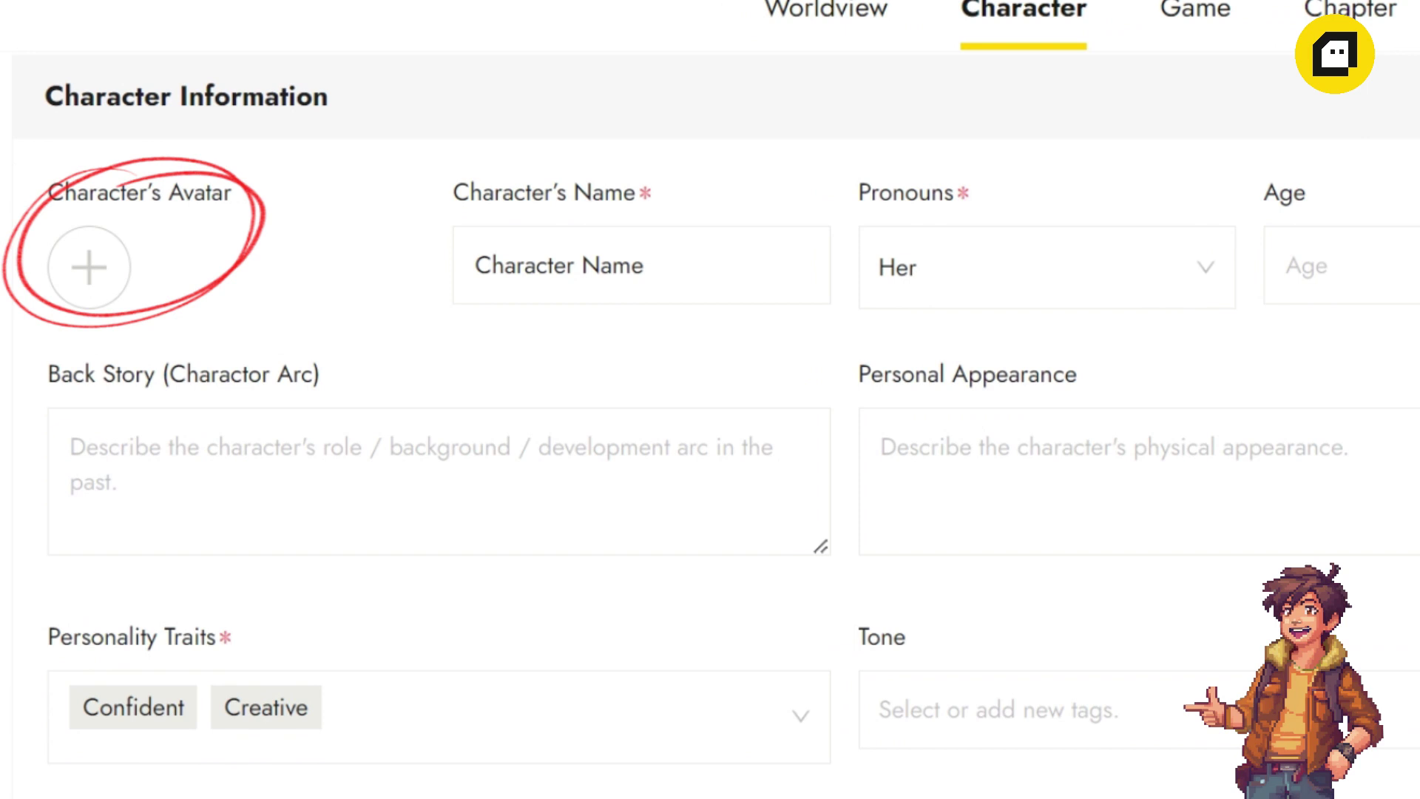
click(1047, 268)
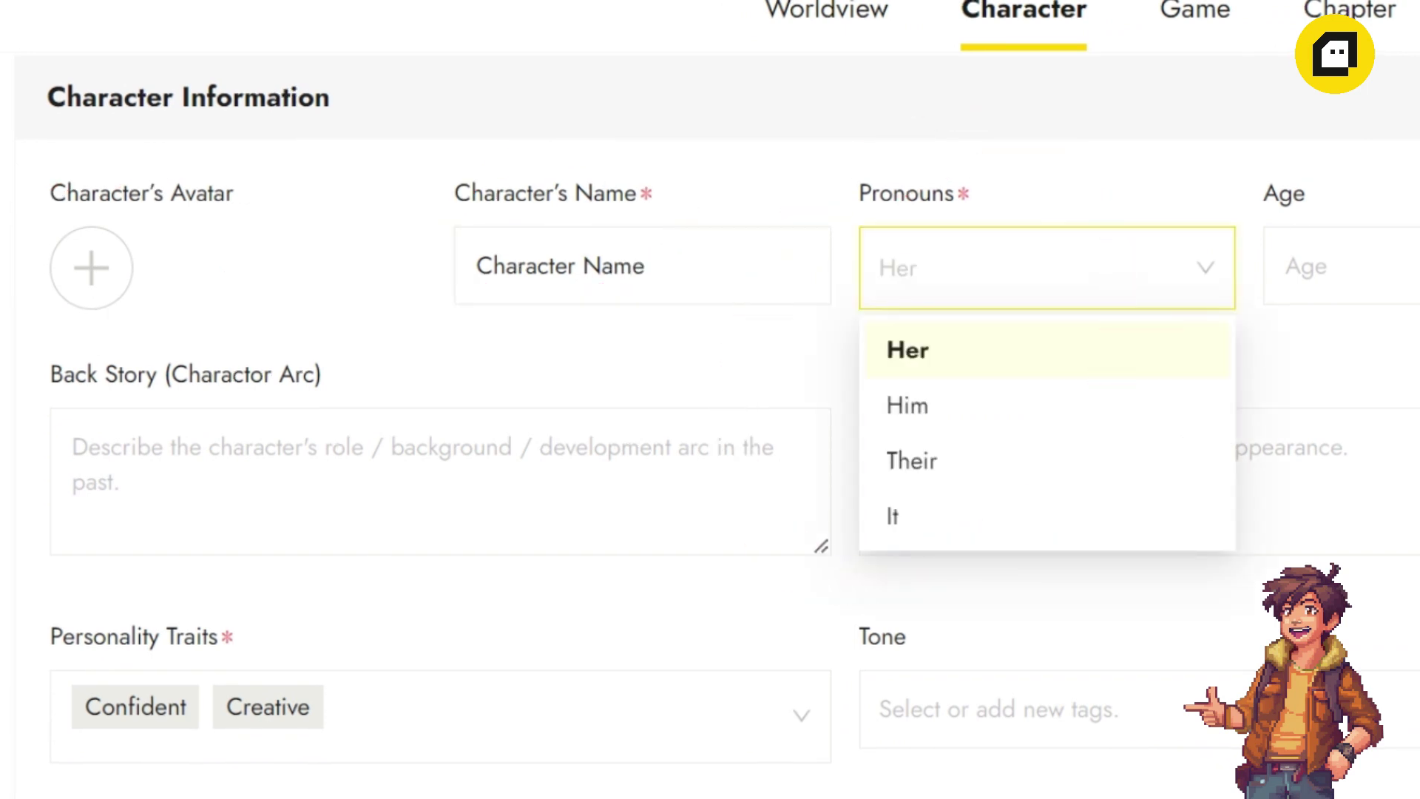
key(Return)
scroll(710, 399, down, 2)
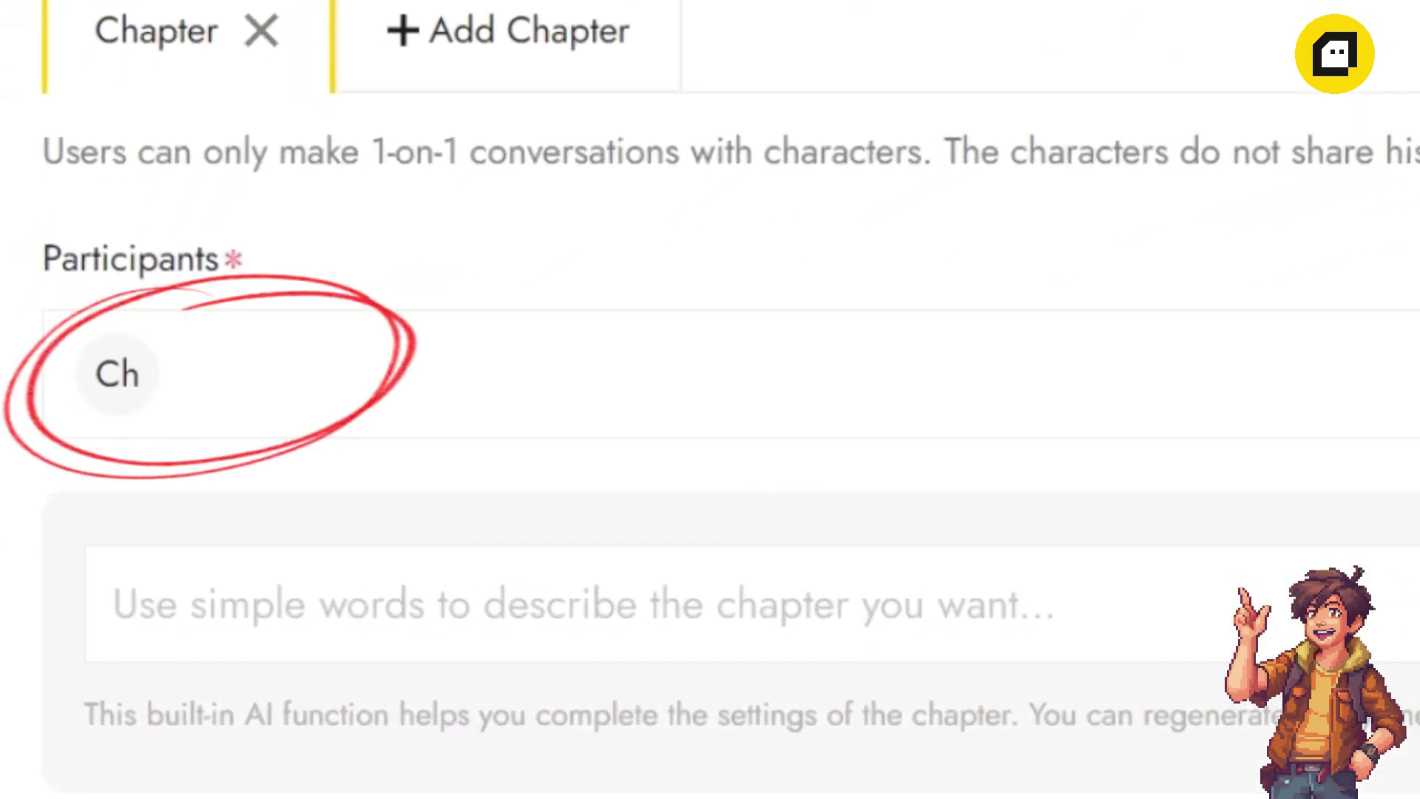
- Select characters A and B in Chapter 1's Participants dropdown
click(222, 422)
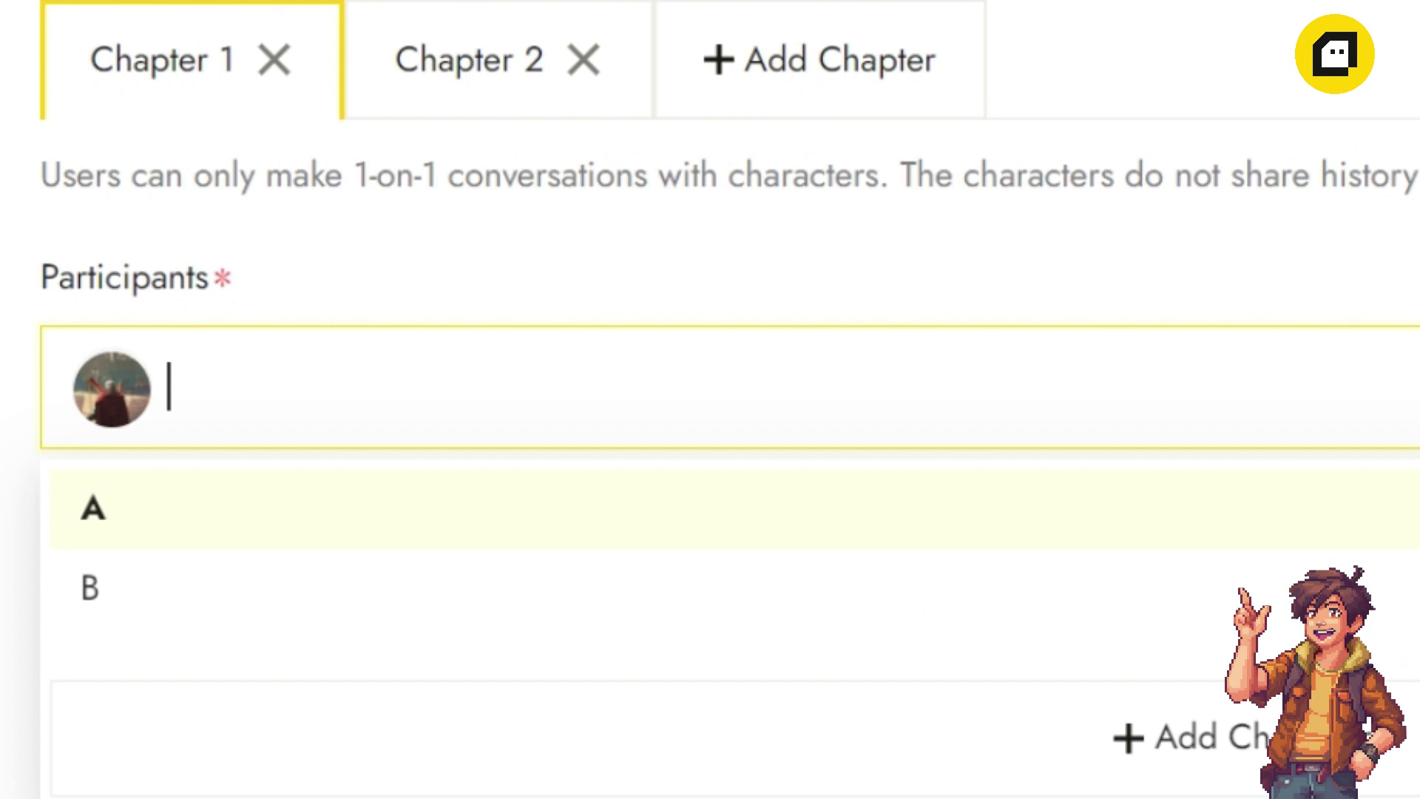
click(174, 599)
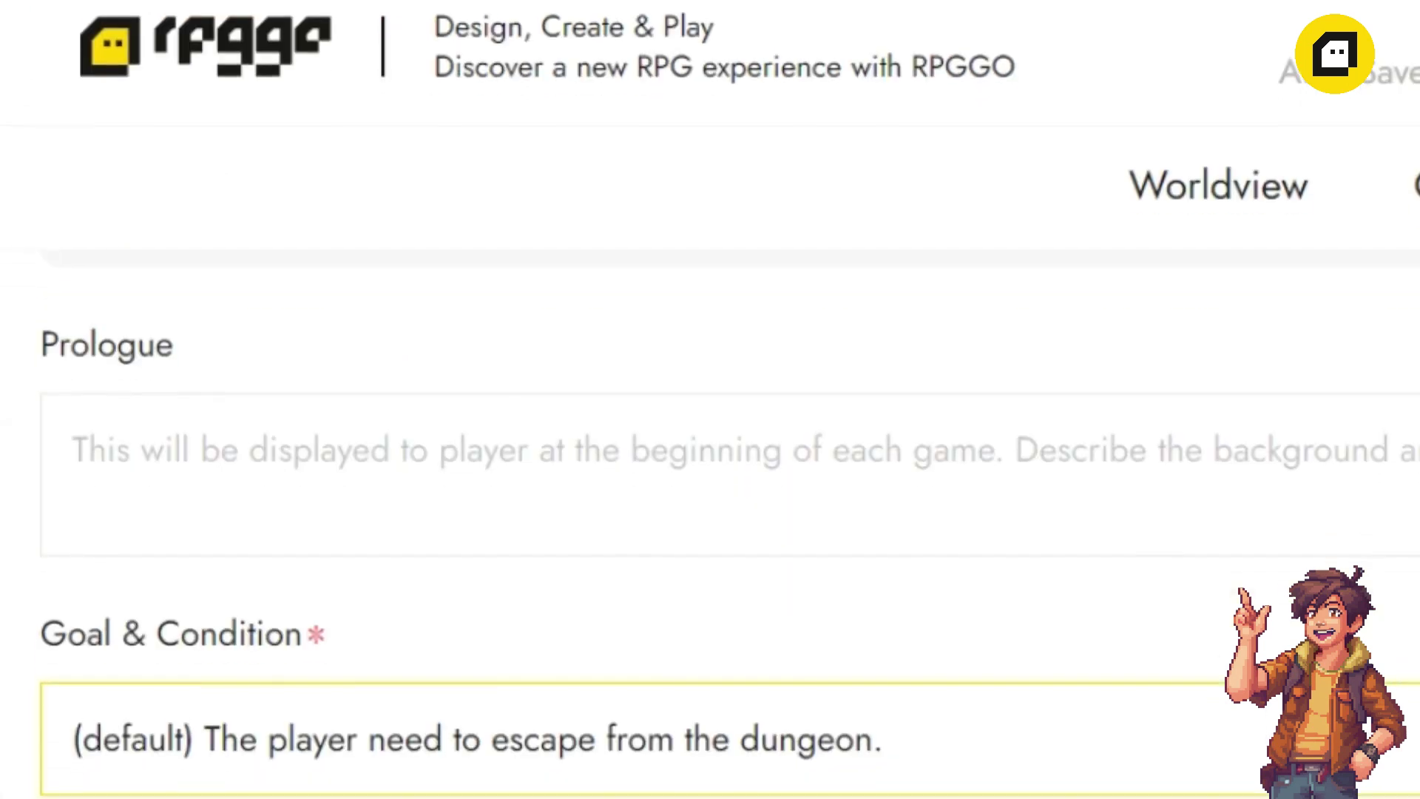
scroll(729, 407, down, 3)
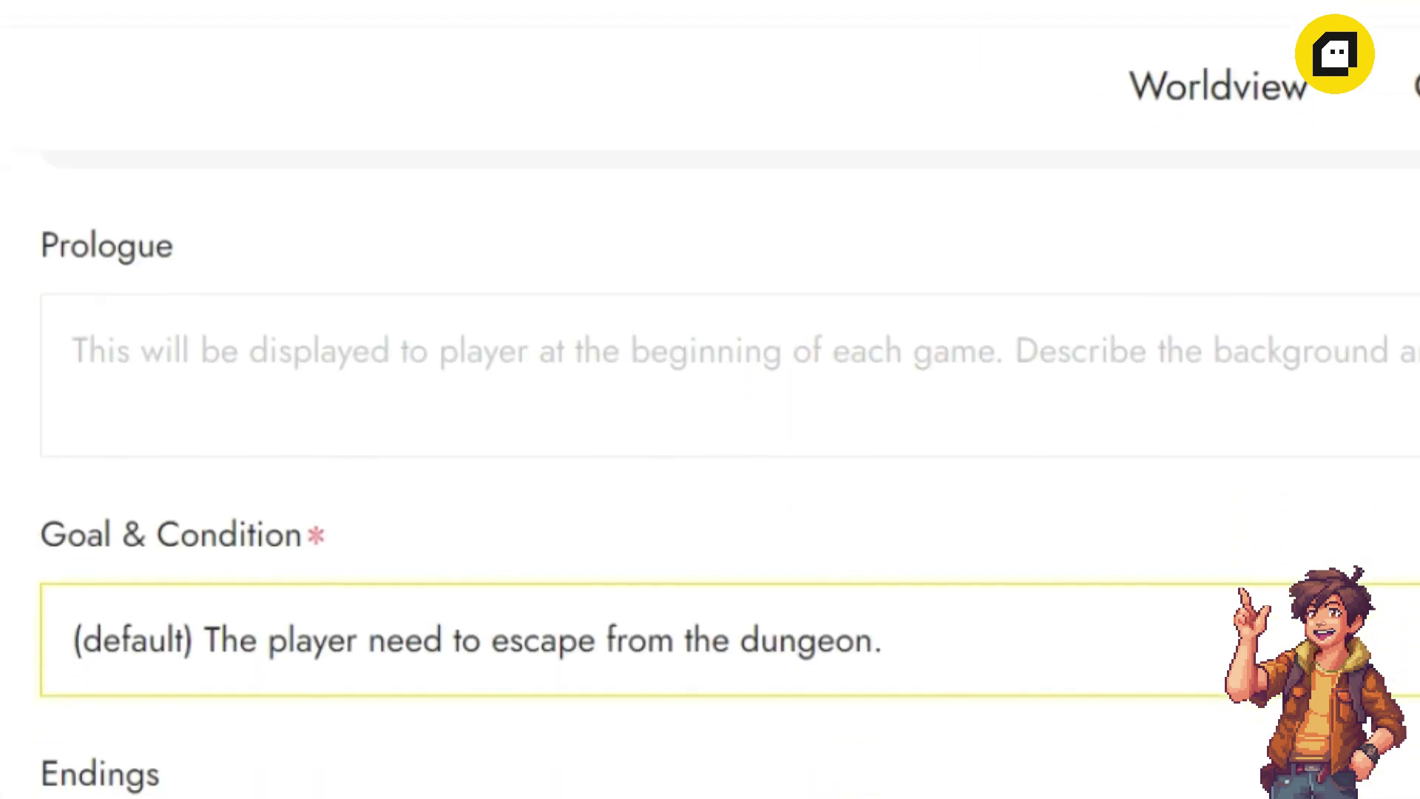
scroll(728, 407, down, 3)
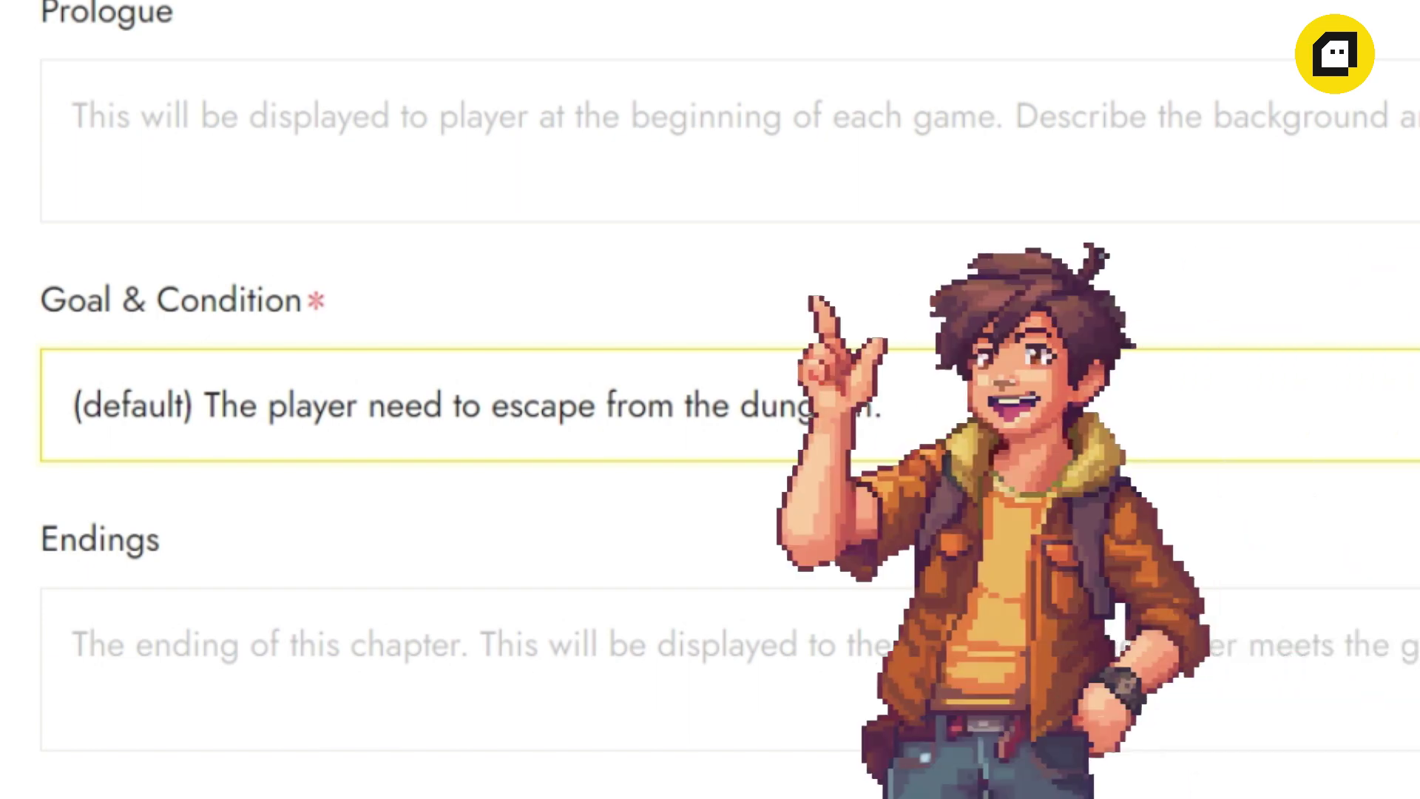
- Scroll through Chapter 1's Plot Details
scroll(710, 400, down, 3)
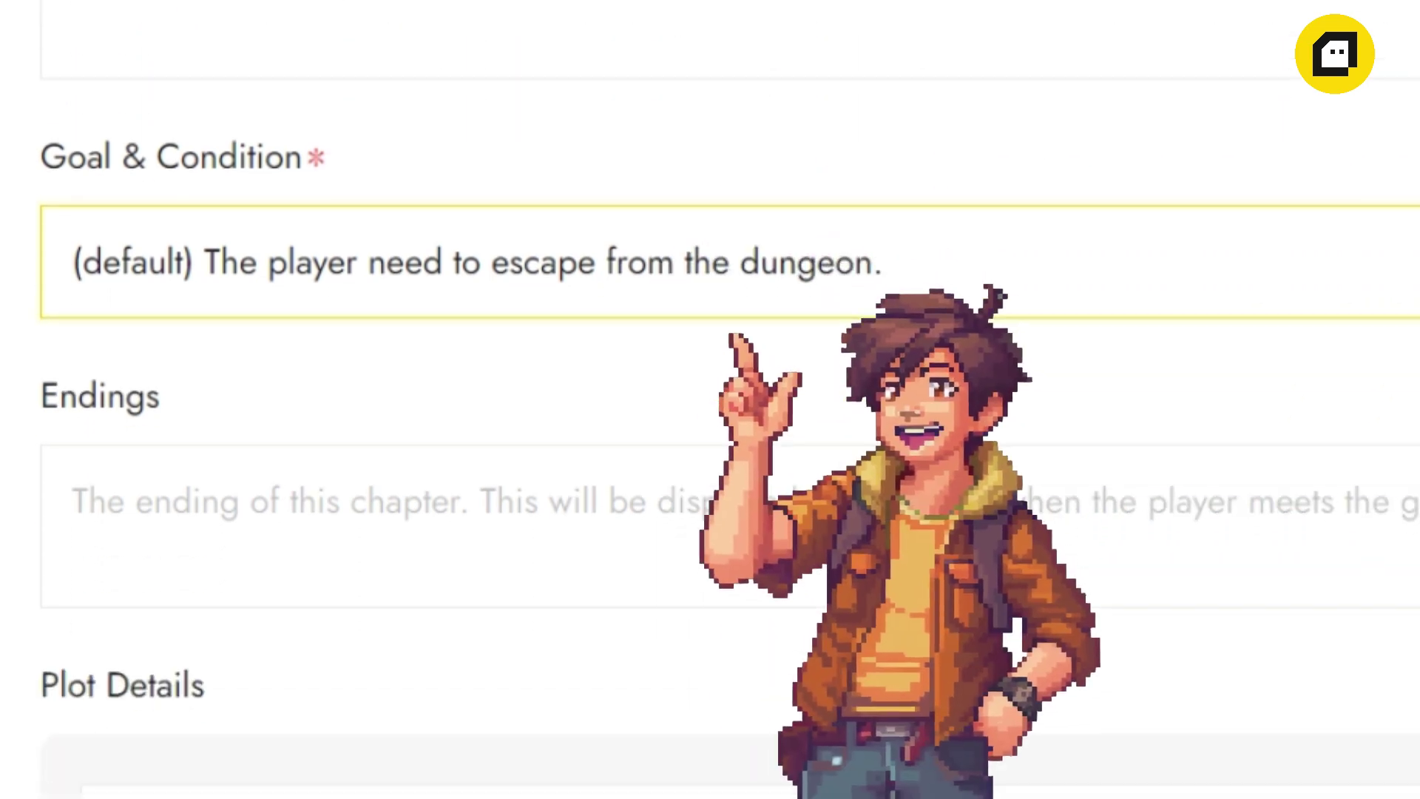
scroll(710, 400, down, 1)
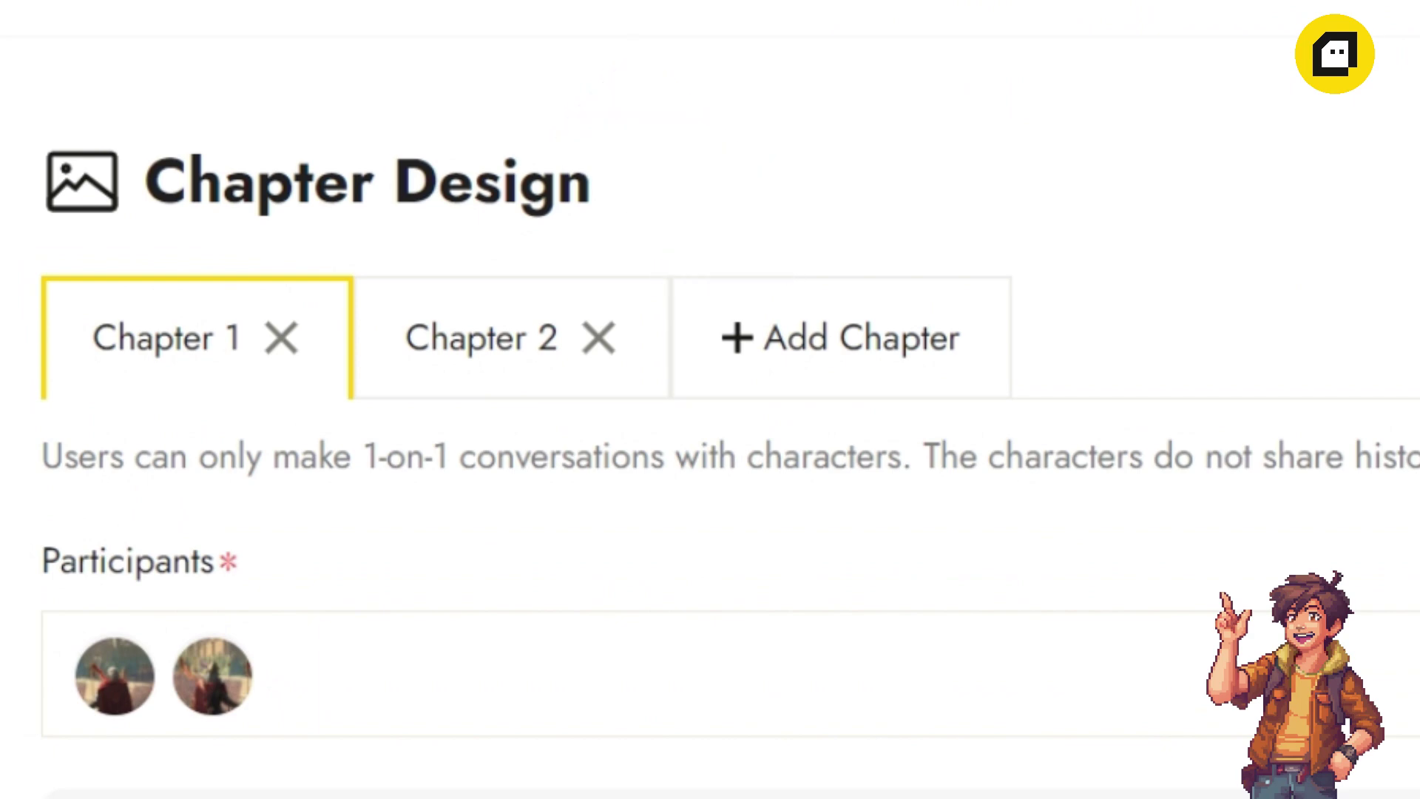
- Switch to the Chapter 2 tab to view its single-participant settings
click(481, 338)
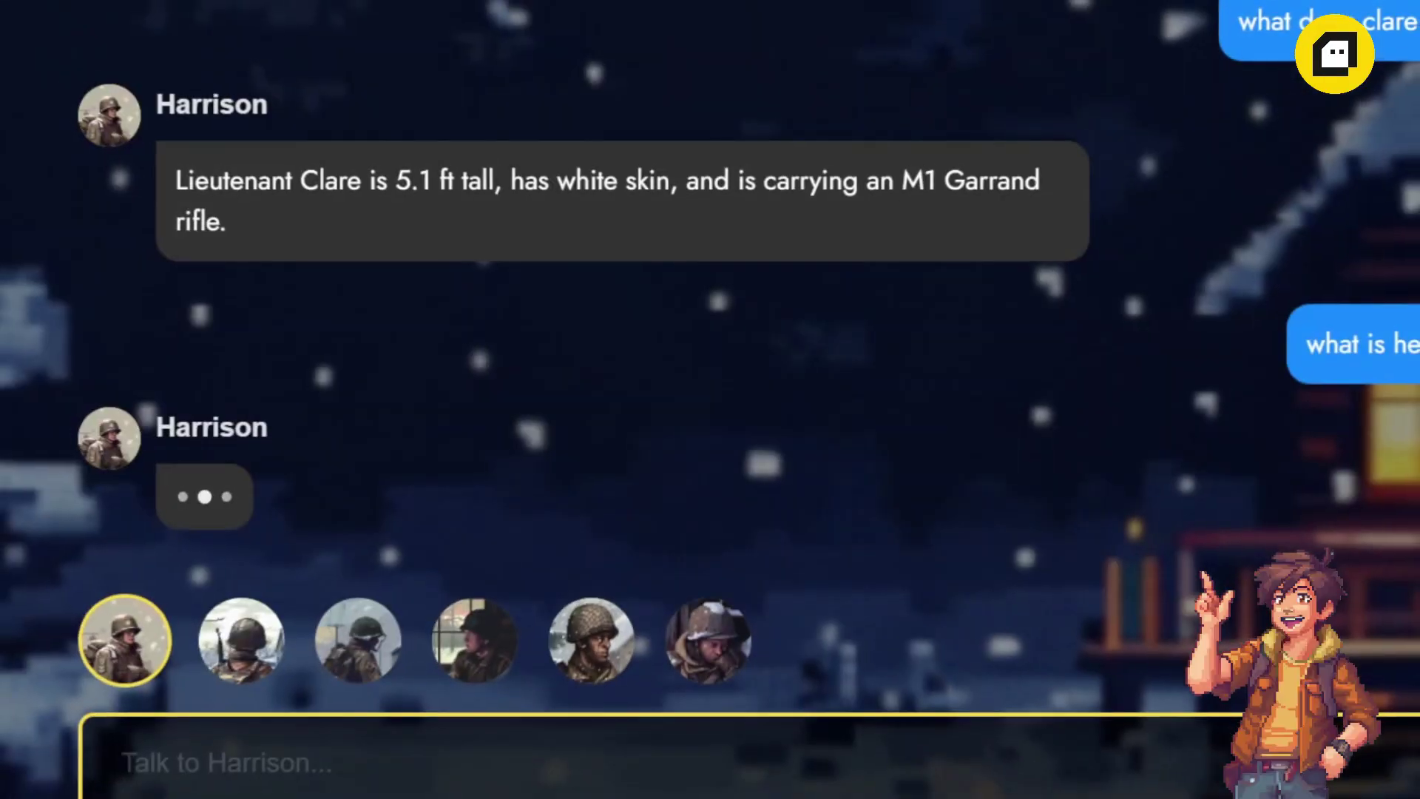
- Play-test by asking Sanchez 'why hold' and sending the concept 'A soldier with normal weapon'
click(591, 640)
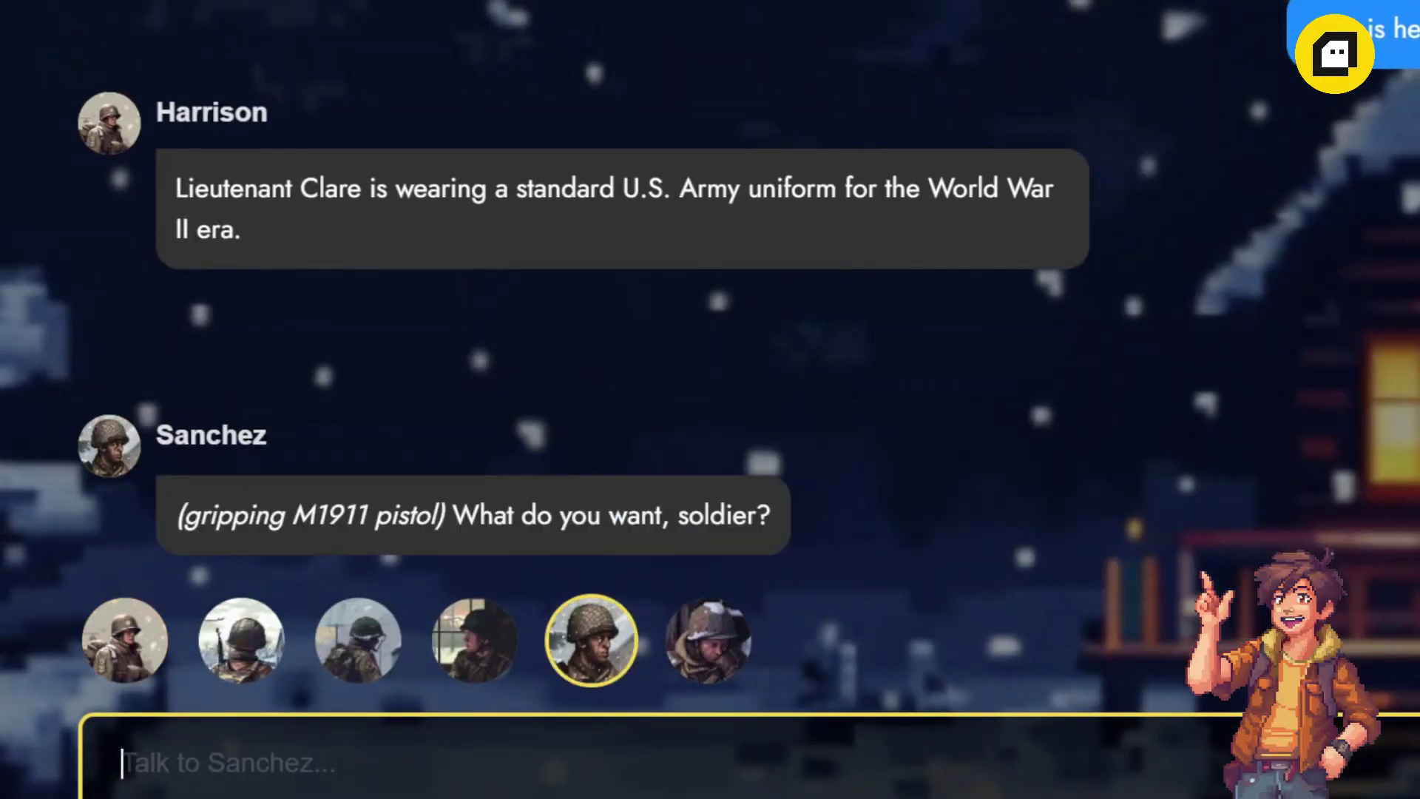
text(why hold)
key(Return)
text(wh)
key(Return)
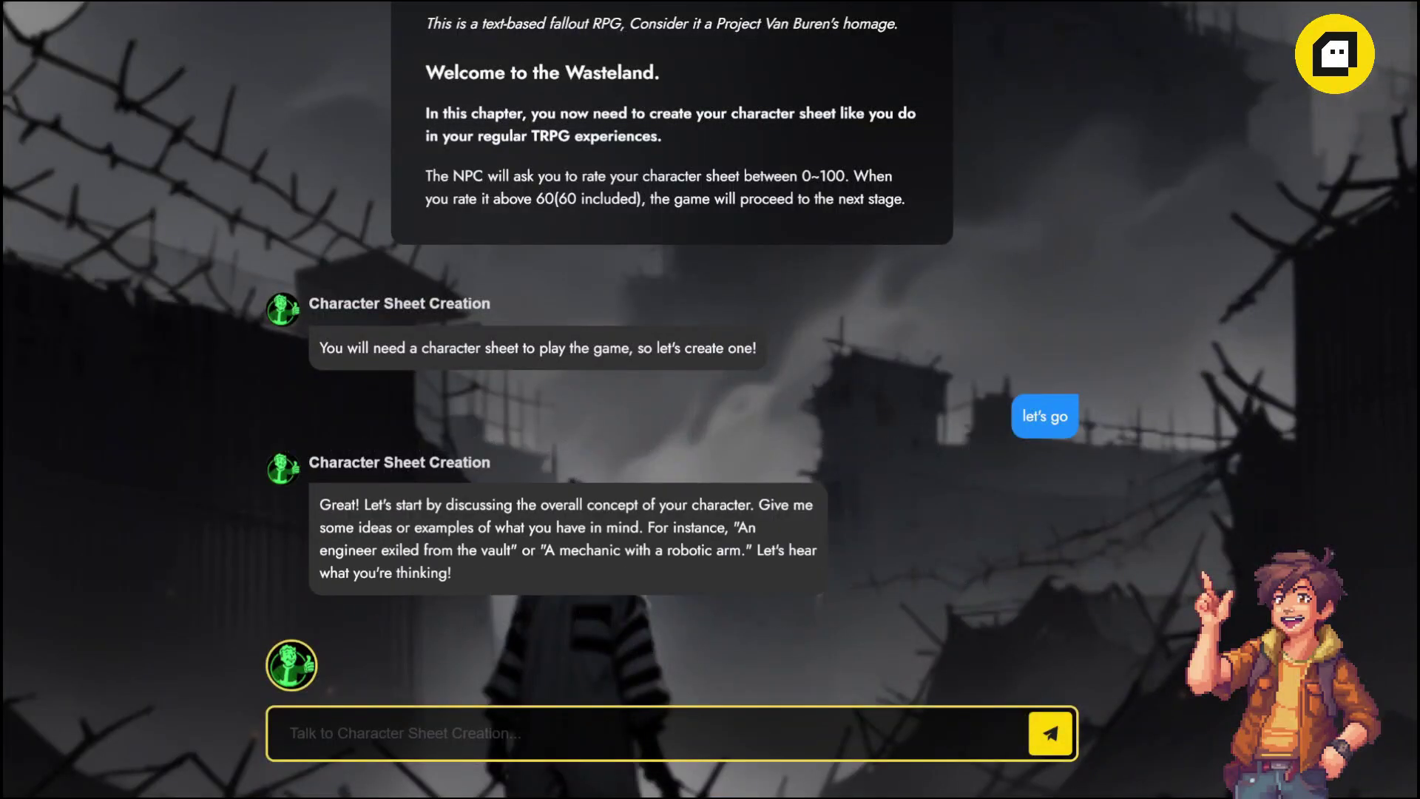
text(A soldier with normal weapon)
key(Return)
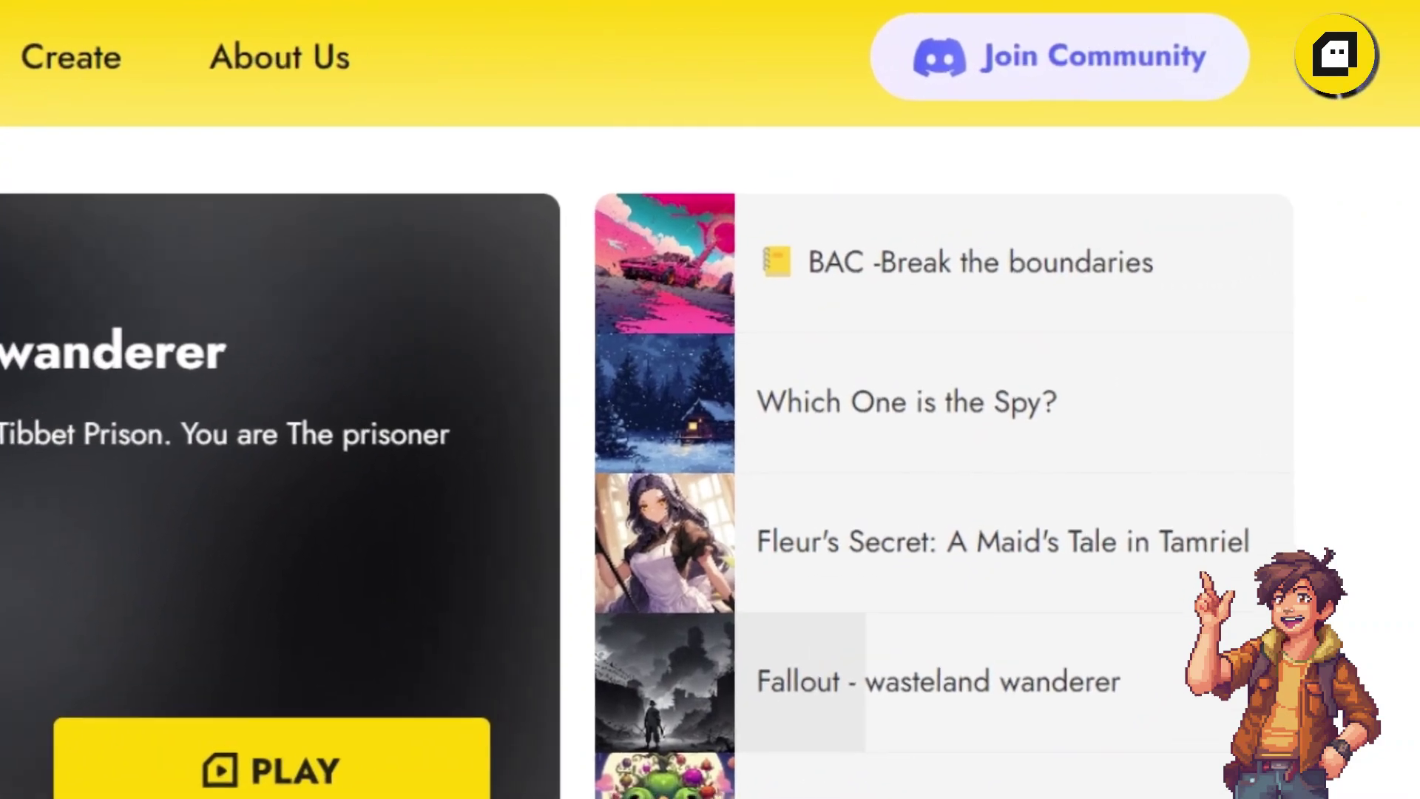
- Open the RPGGO Discord help forum via Join Community
click(1101, 74)
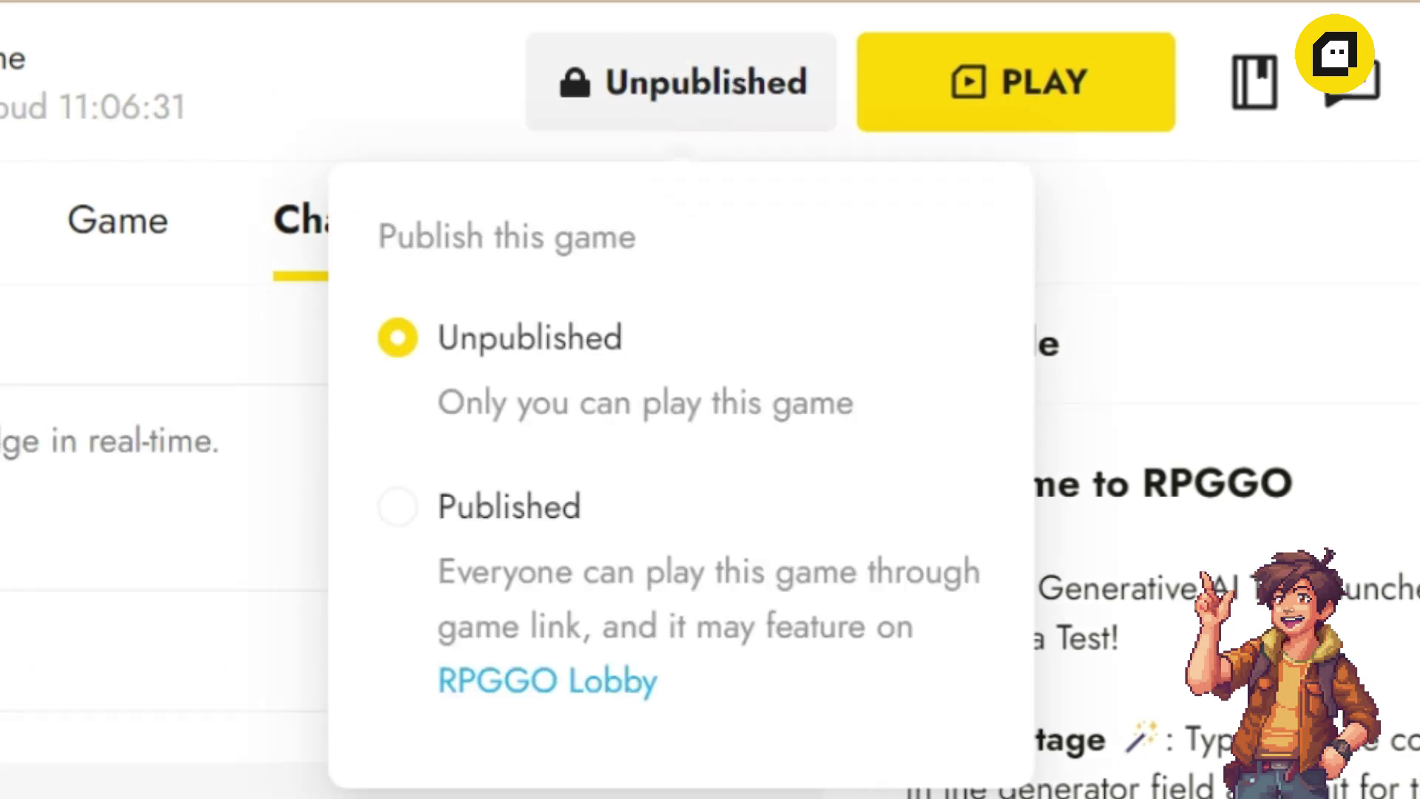
- Choose Published in the Publish this game popup
click(386, 506)
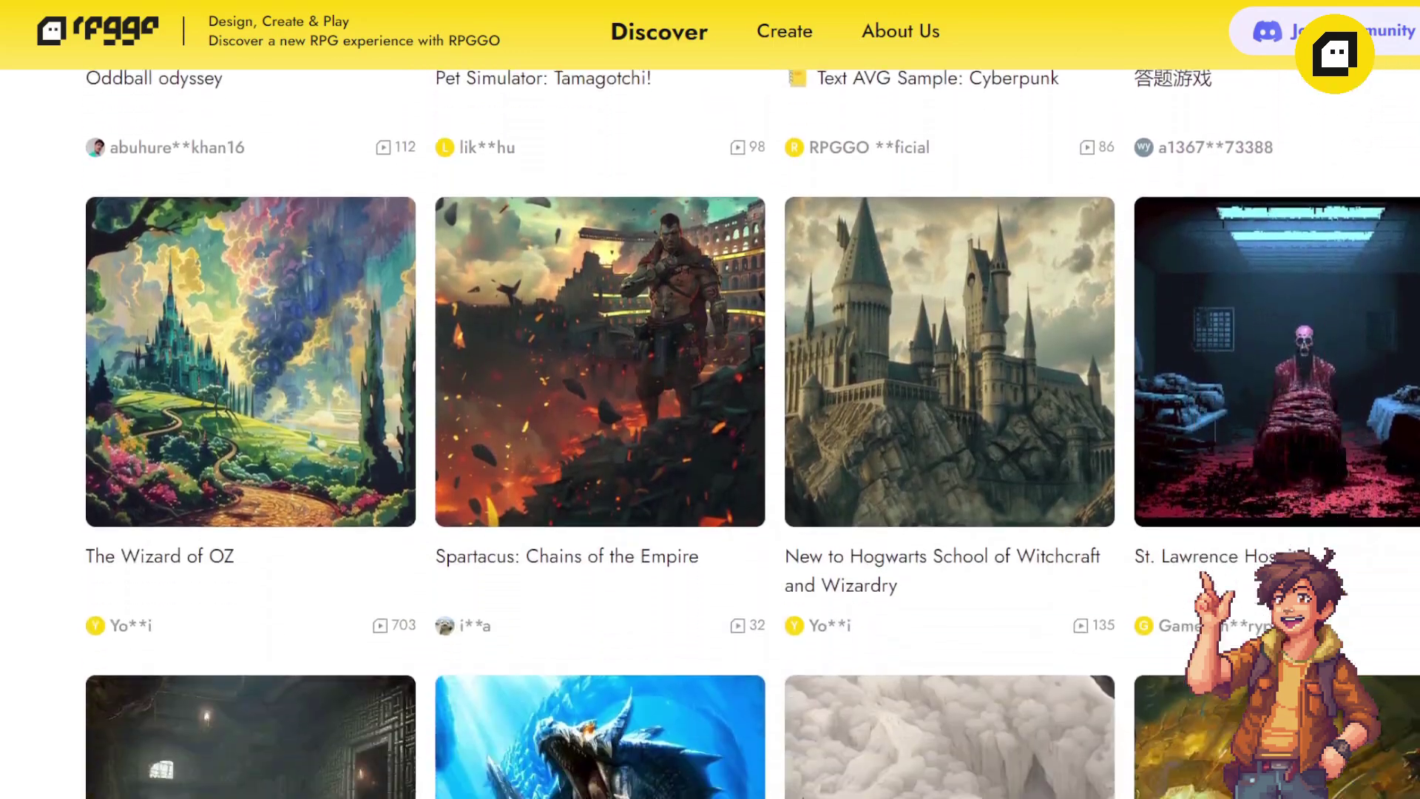
scroll(752, 434, down, 5)
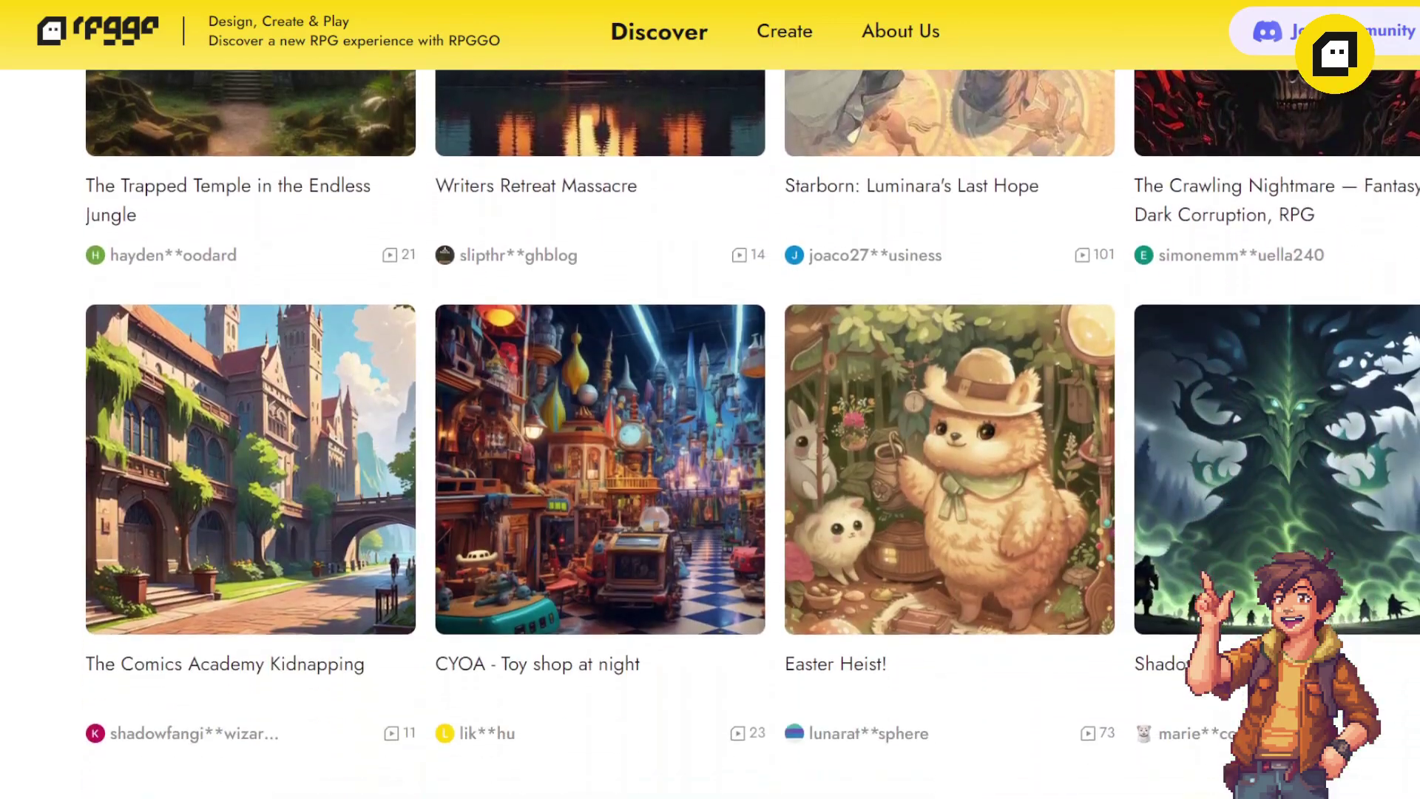
scroll(710, 399, down, 4)
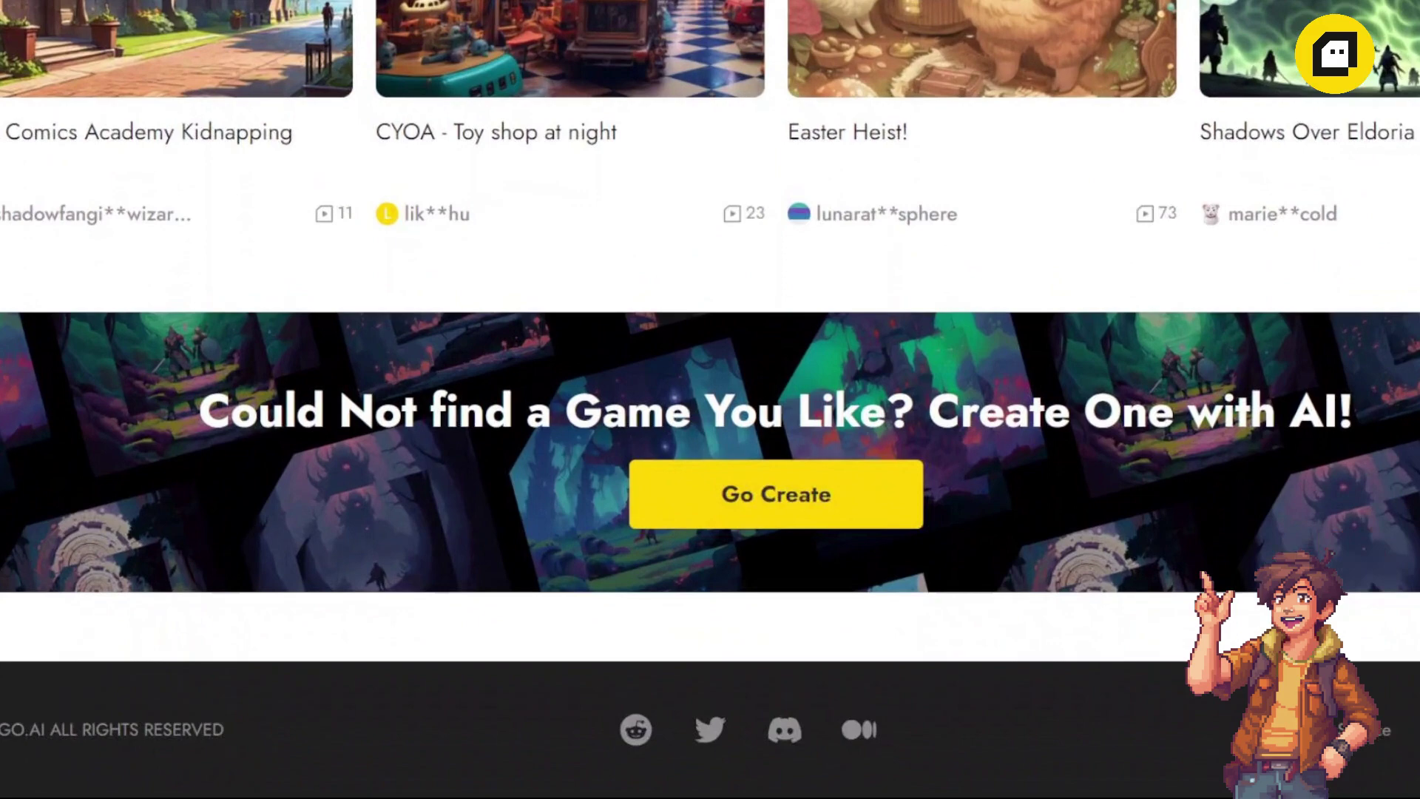